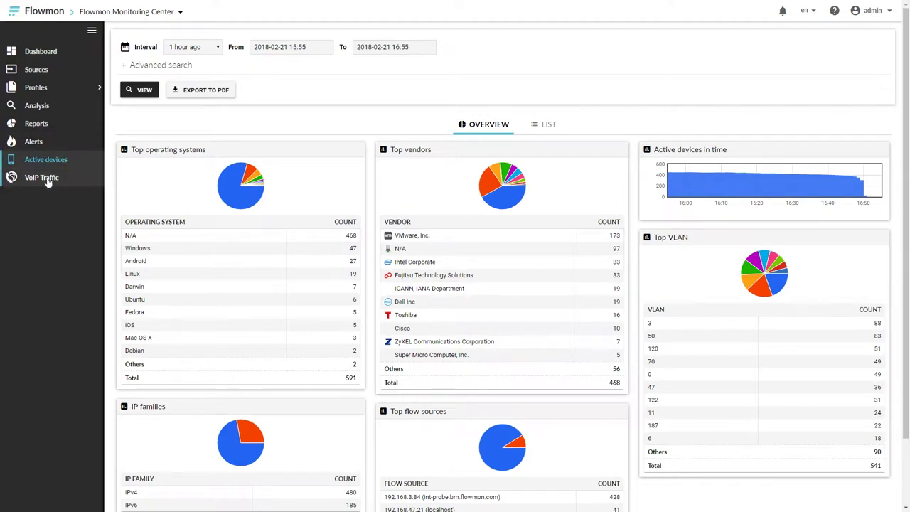
Collapse the left navigation sidebar so the Active devices overview spans the full width.
click(92, 30)
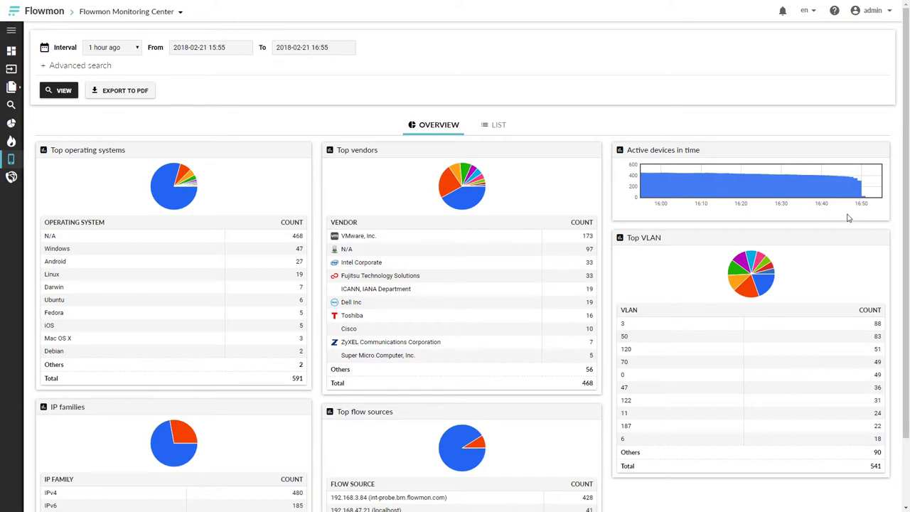
scroll(849, 213, down, 1)
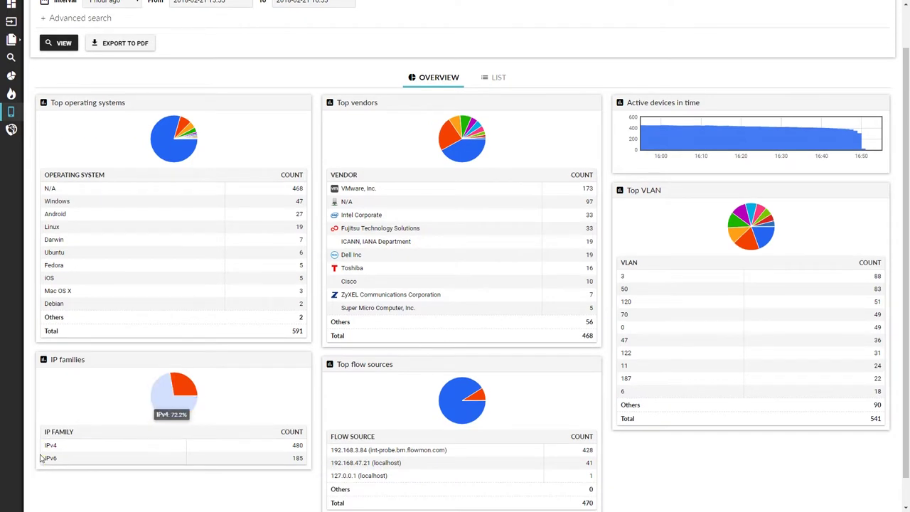
scroll(391, 461, down, 1)
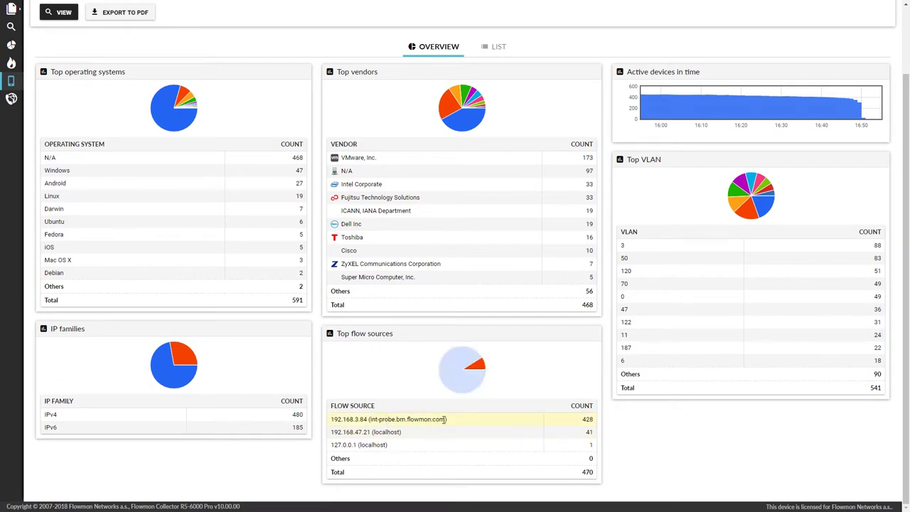
drag(449, 423, 331, 420)
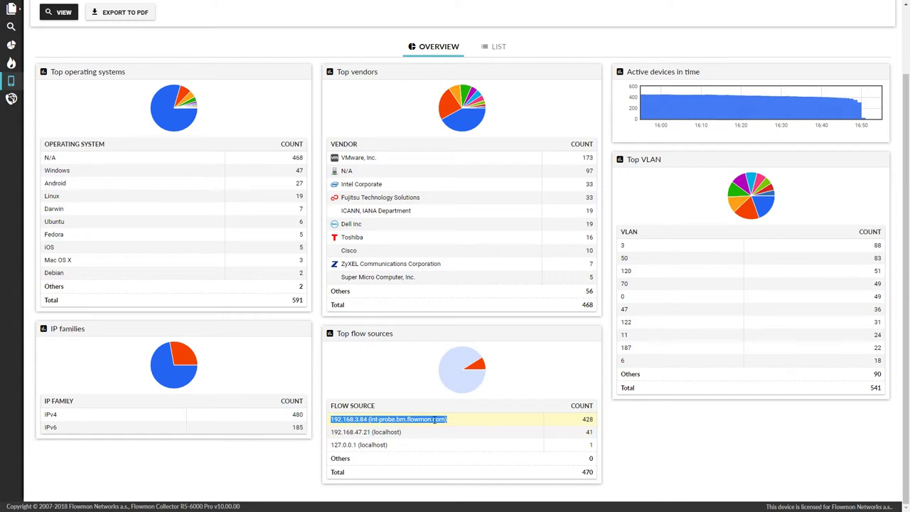
click(532, 427)
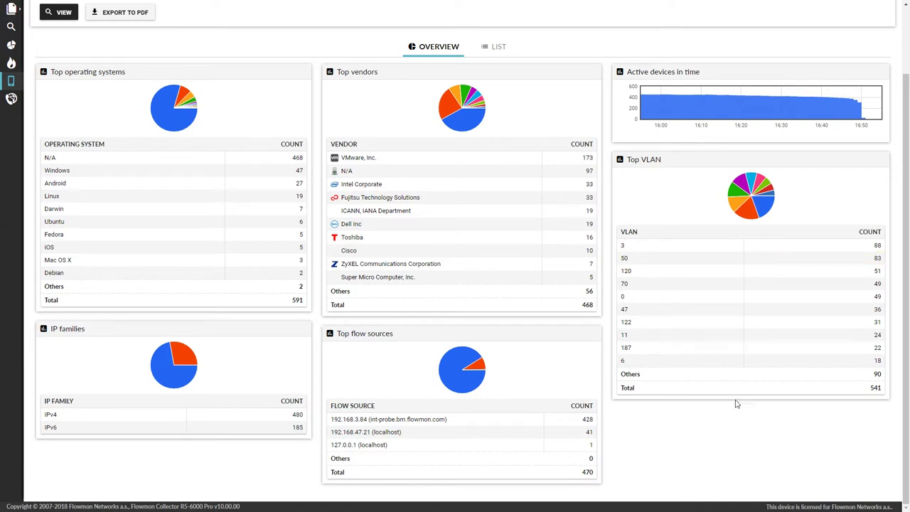
scroll(747, 391, up, 2)
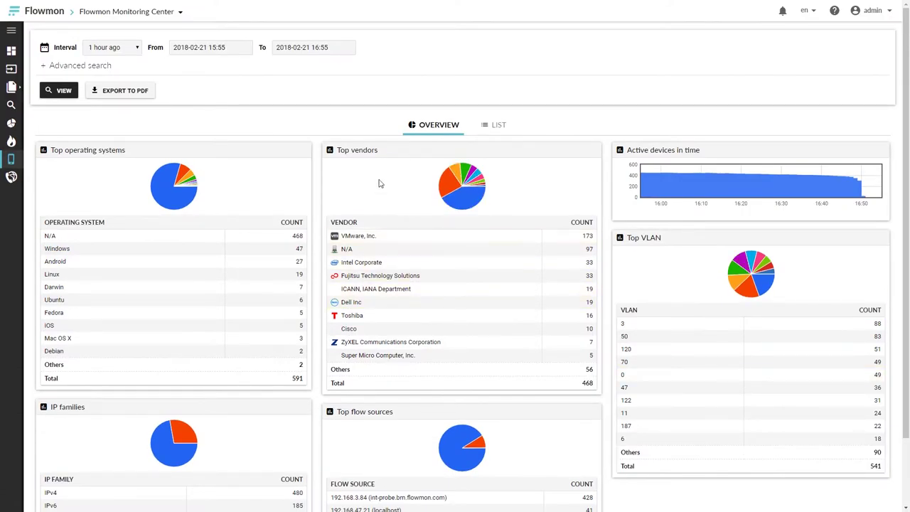
Set the interval to 1 day ago, enter VLAN 0 under Advanced search, and reload the overview.
click(112, 50)
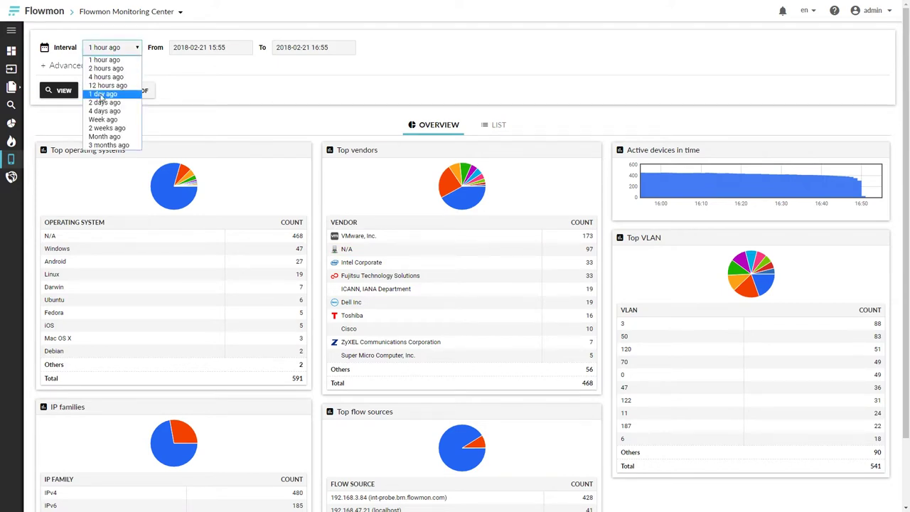
click(101, 95)
click(77, 66)
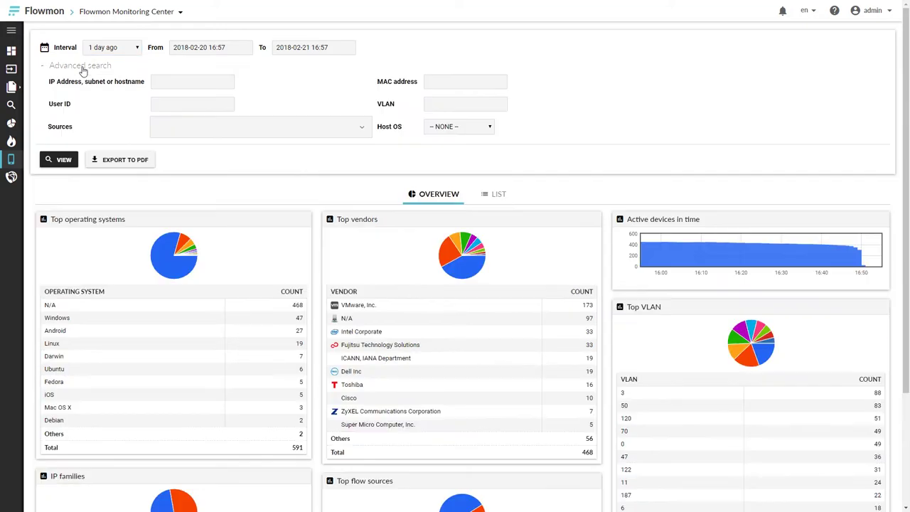
click(454, 103)
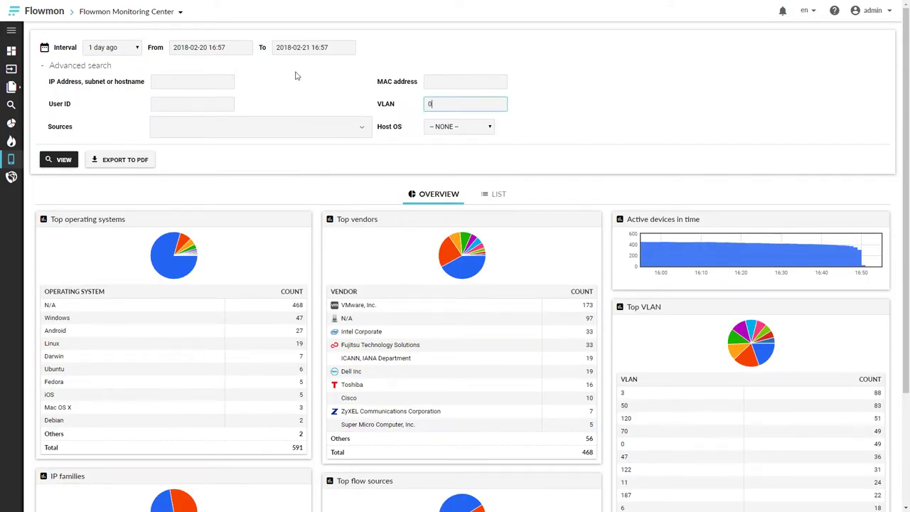
click(65, 159)
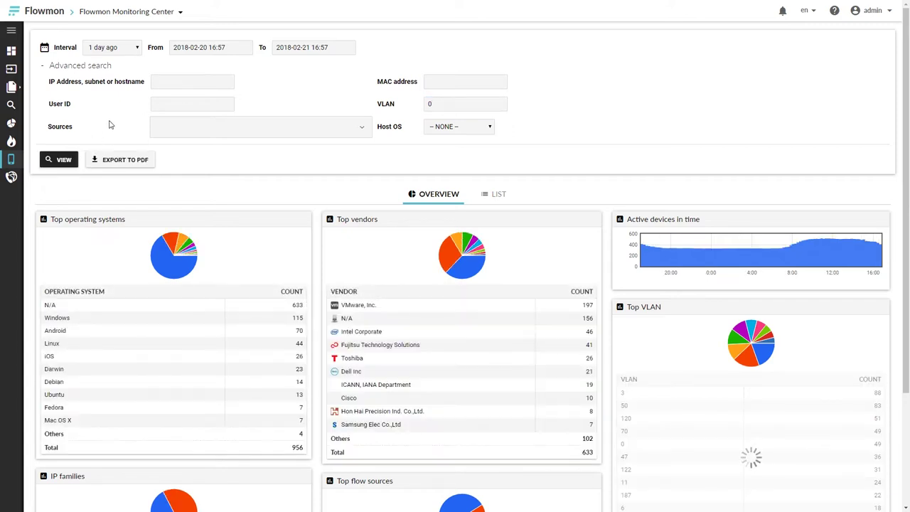
scroll(548, 206, down, 2)
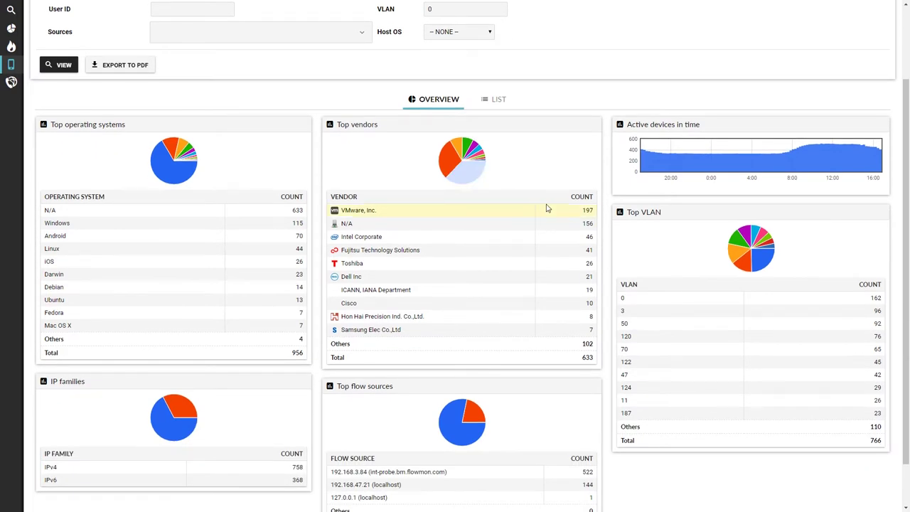
scroll(548, 208, down, 1)
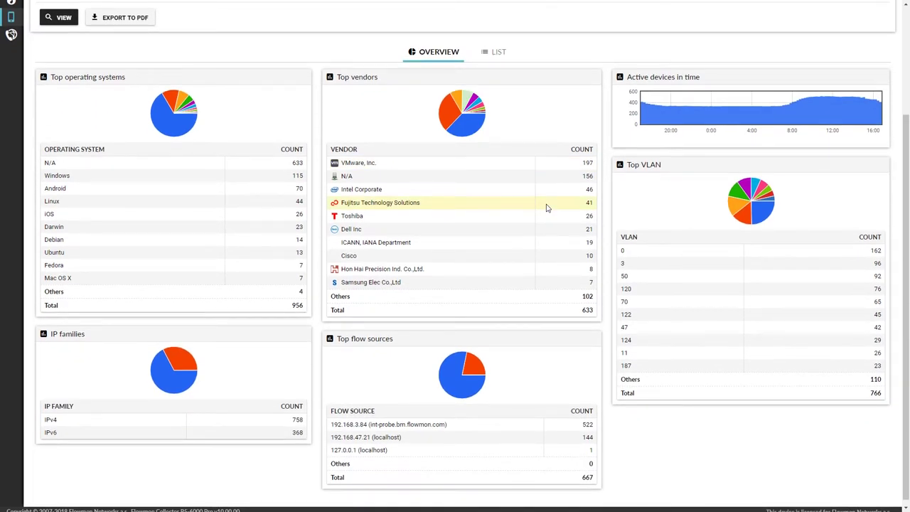
scroll(547, 208, up, 3)
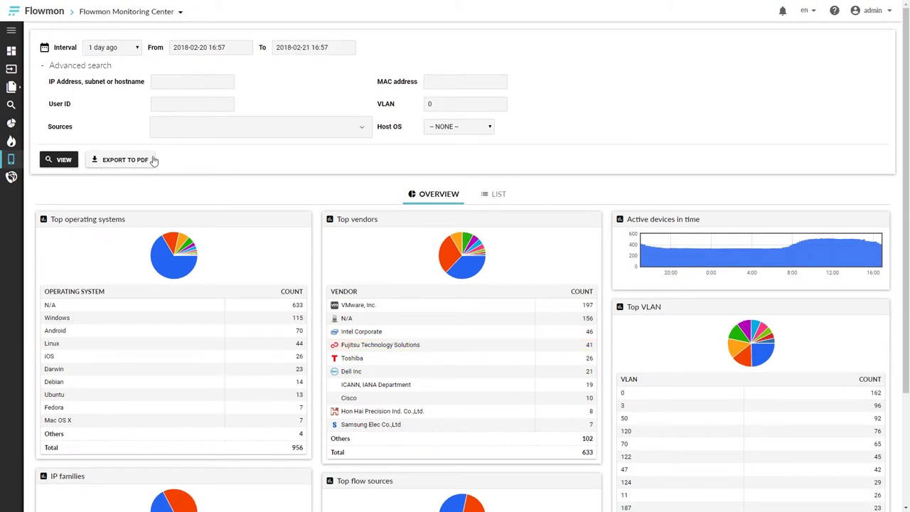
Abort the PDF export and switch to the List tab of active devices.
click(131, 163)
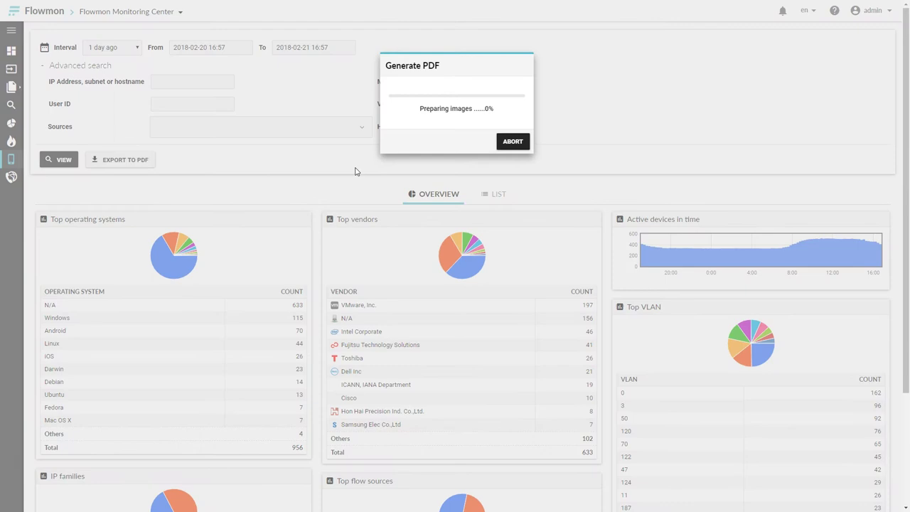
click(517, 143)
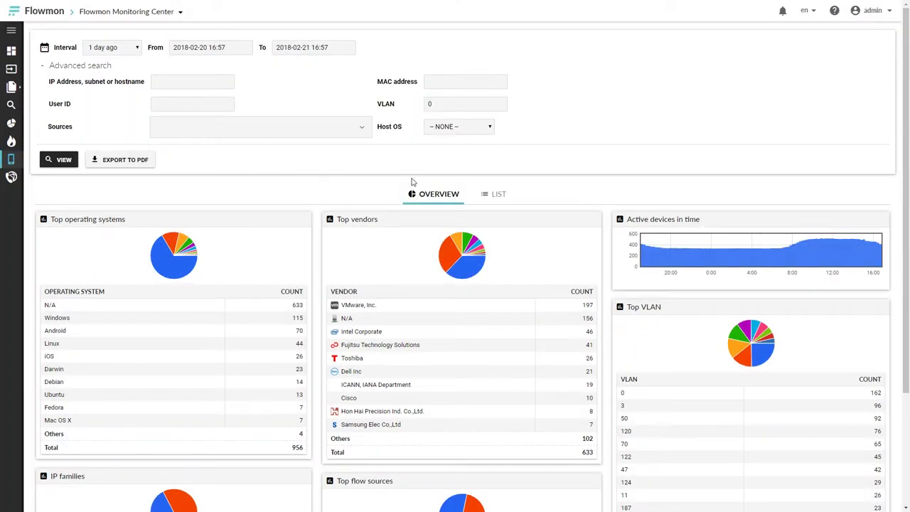
click(492, 201)
scroll(443, 197, down, 2)
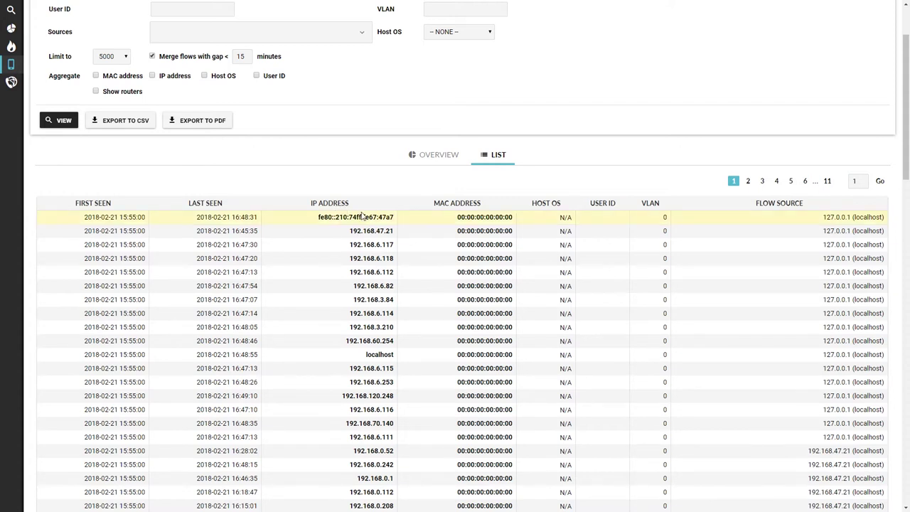
scroll(361, 216, up, 2)
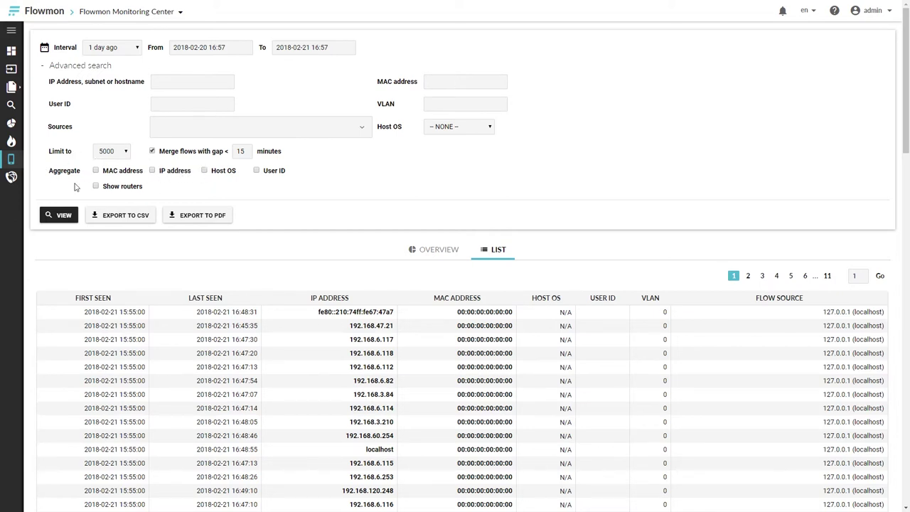
Aggregate by IP address, set Host OS to Windows, and set Limit to 50.
click(153, 172)
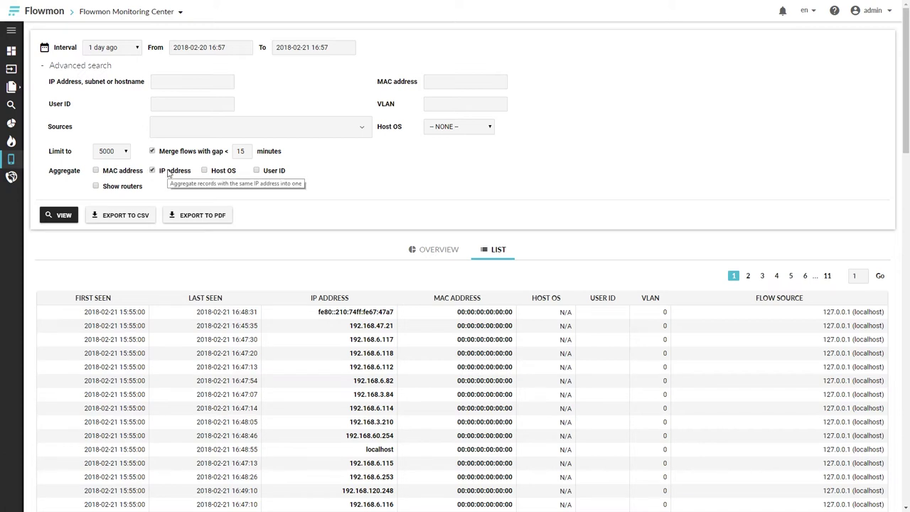
click(459, 127)
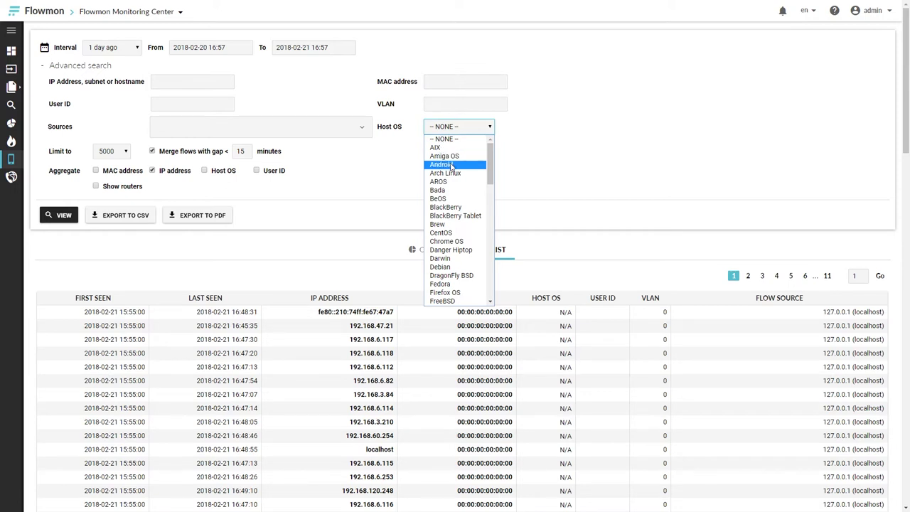
key(w)
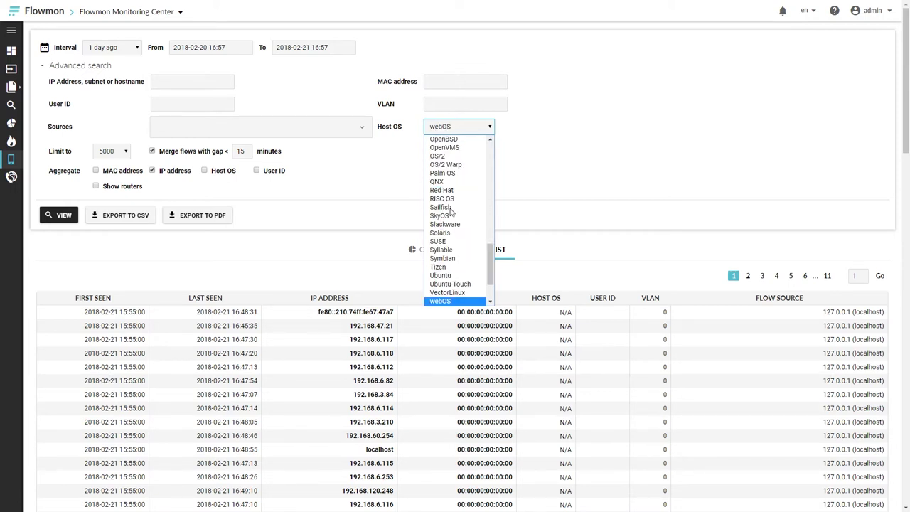
scroll(450, 273, down, 1)
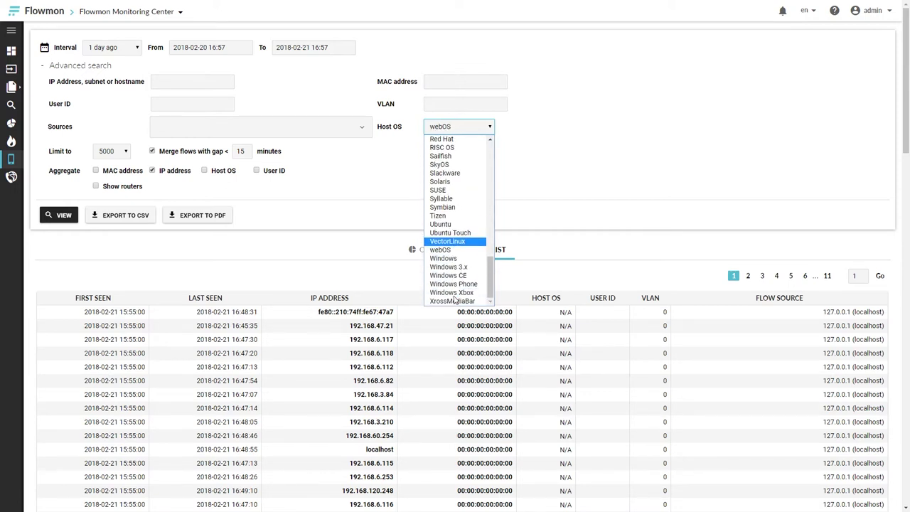
click(447, 259)
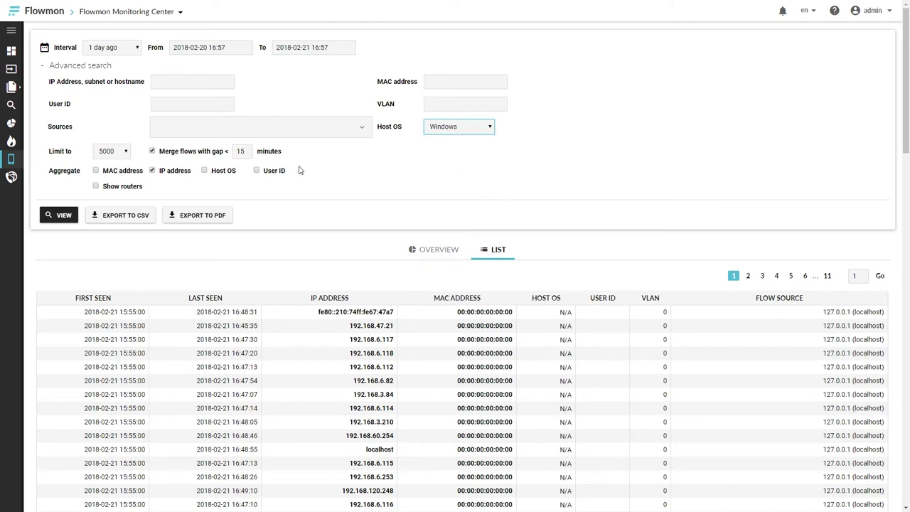
click(117, 152)
click(111, 165)
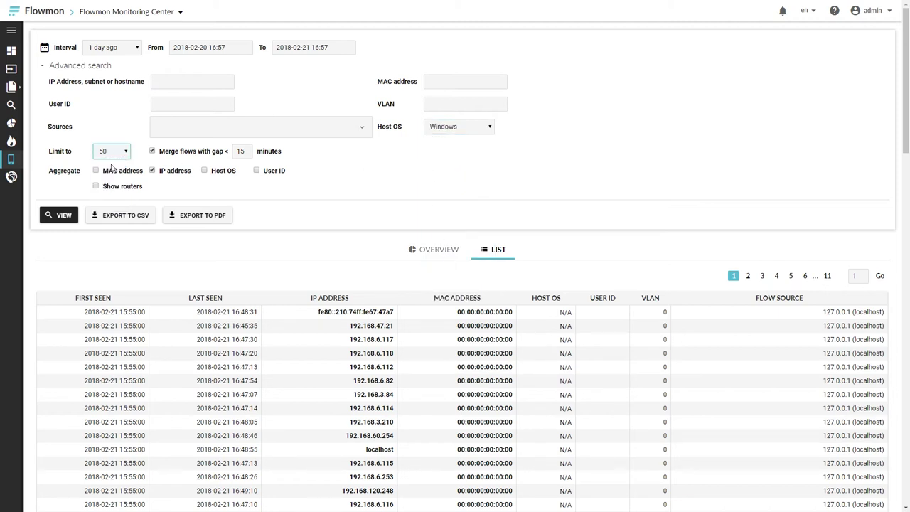
Run the filtered search and review the Windows hosts table, then return to the top.
click(59, 216)
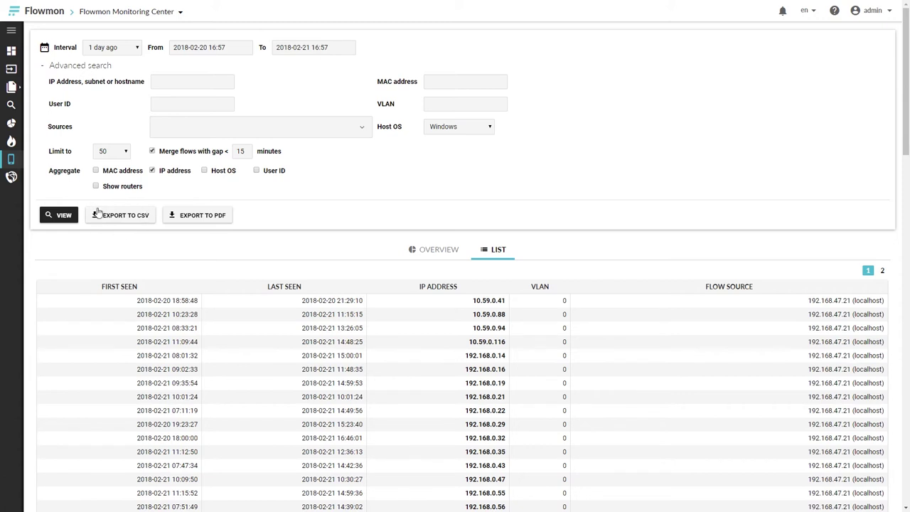
scroll(480, 226, down, 1)
scroll(478, 239, down, 3)
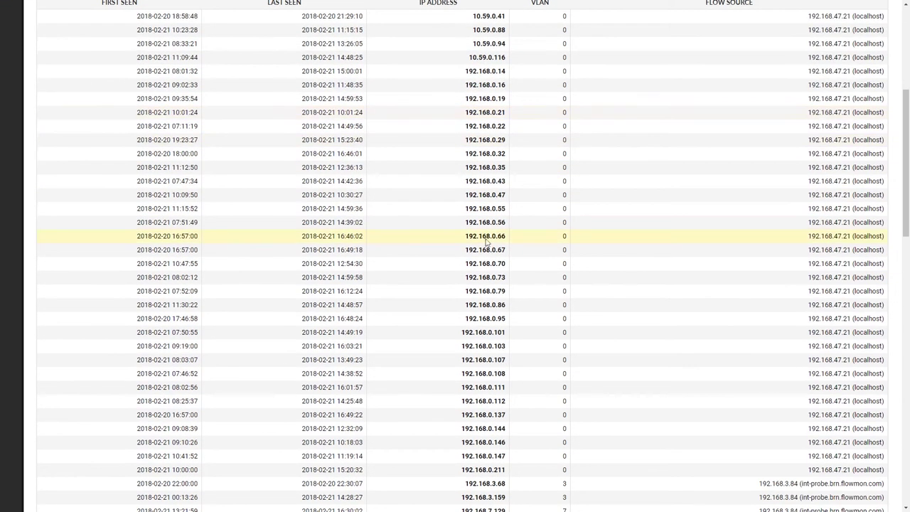
scroll(490, 240, down, 4)
scroll(495, 240, down, 4)
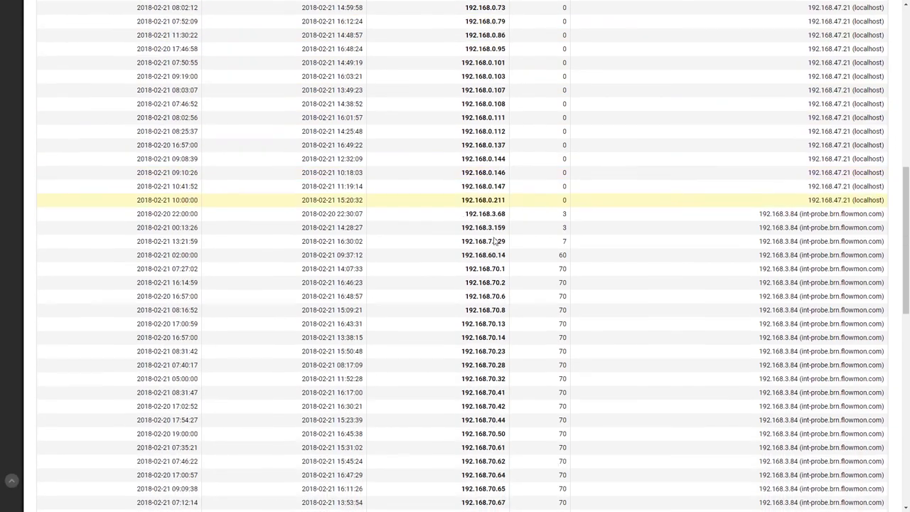
scroll(494, 240, down, 6)
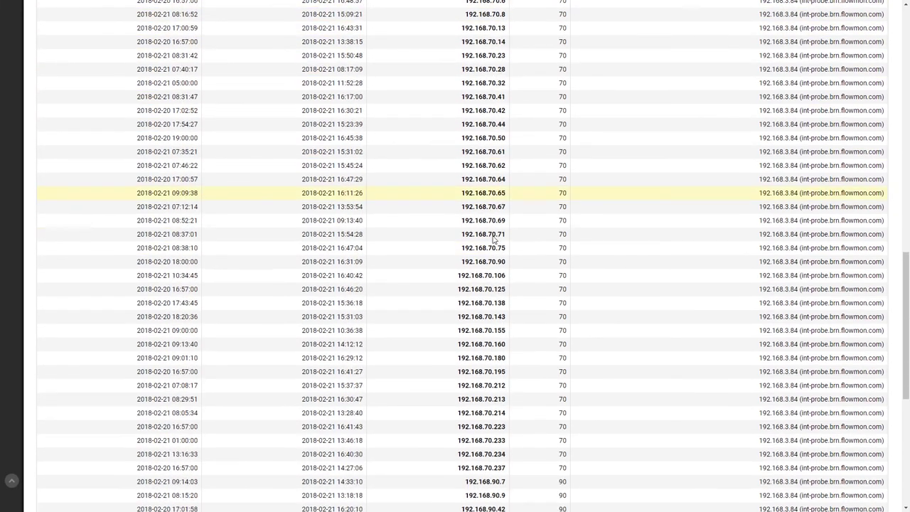
scroll(459, 100, up, 6)
scroll(459, 100, up, 12)
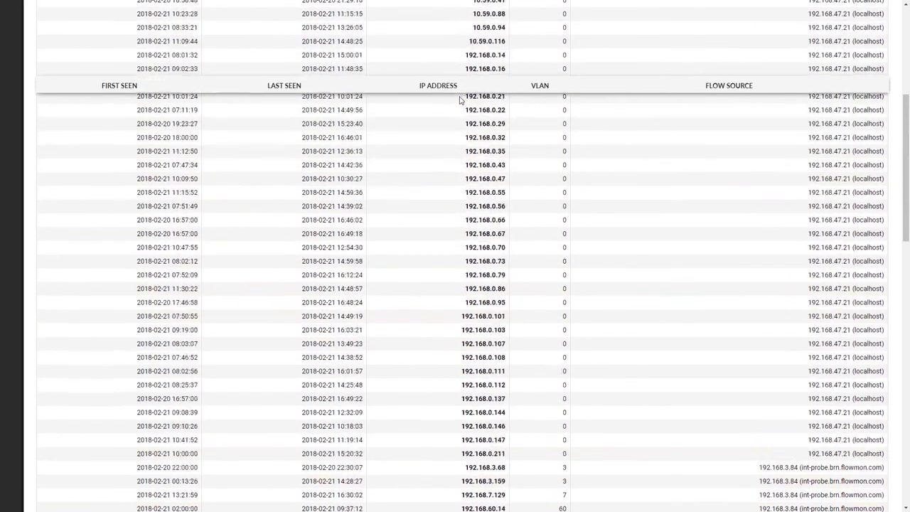